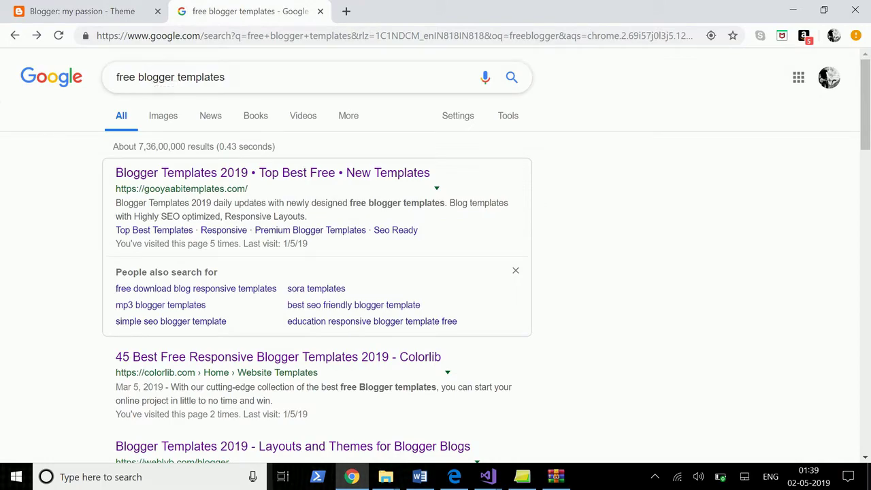
# Step: Look over the search results for free blogger templates and open the gooyaabitemplates.com site
pyautogui.scroll(-4, 316, 322)
pyautogui.scroll(-1, 314, 322)
pyautogui.scroll(3, 317, 321)
pyautogui.scroll(2, 319, 322)
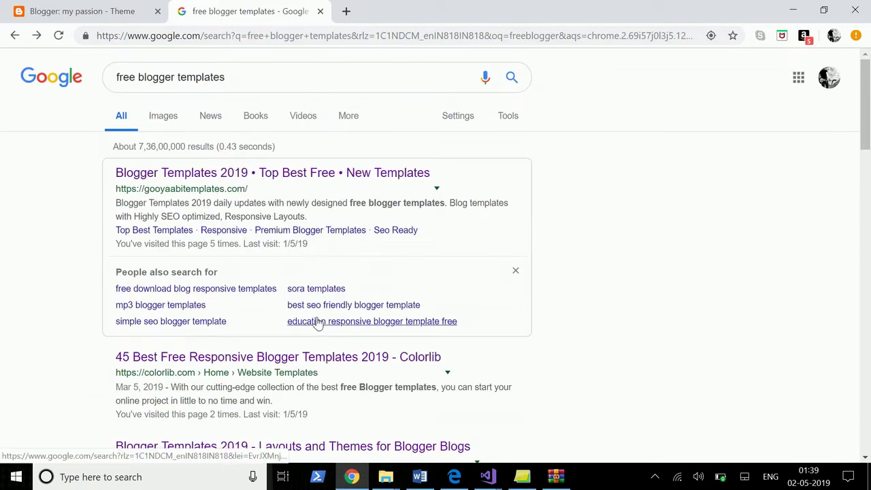
pyautogui.click(305, 174)
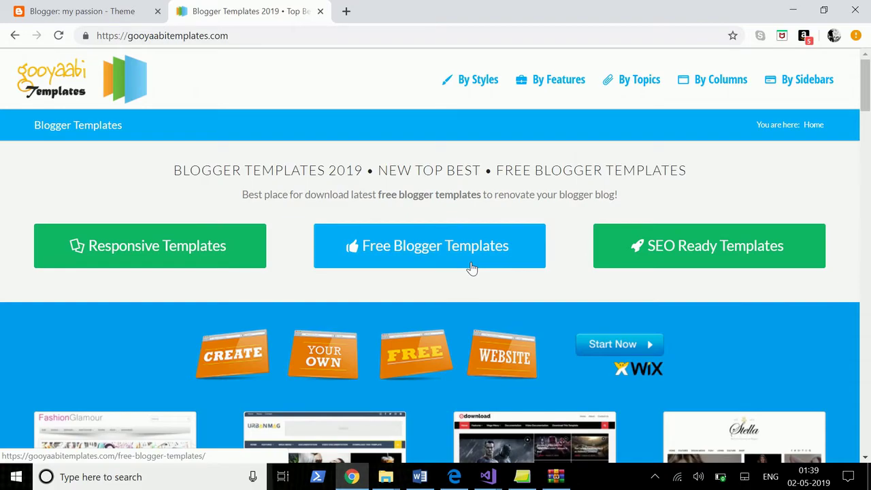
# Step: Browse the template gallery and open the page of the Vector blogger template
pyautogui.scroll(-3, 473, 268)
pyautogui.scroll(-3, 473, 269)
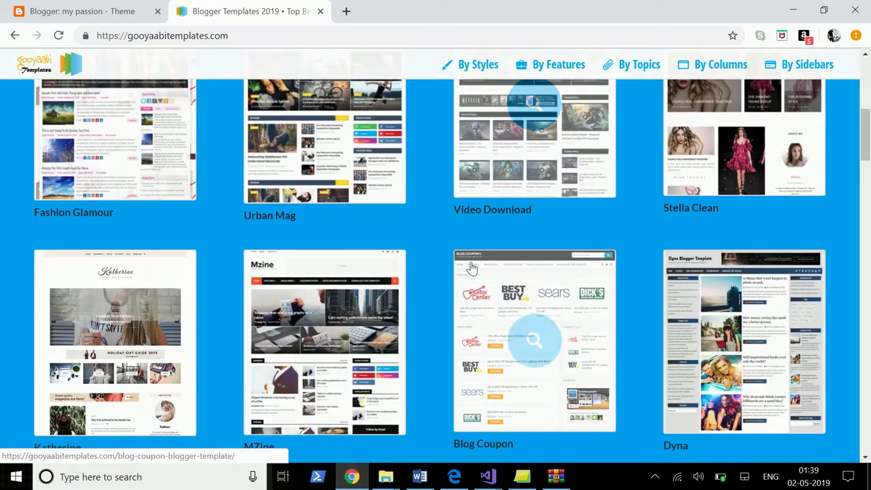
pyautogui.scroll(-6, 473, 269)
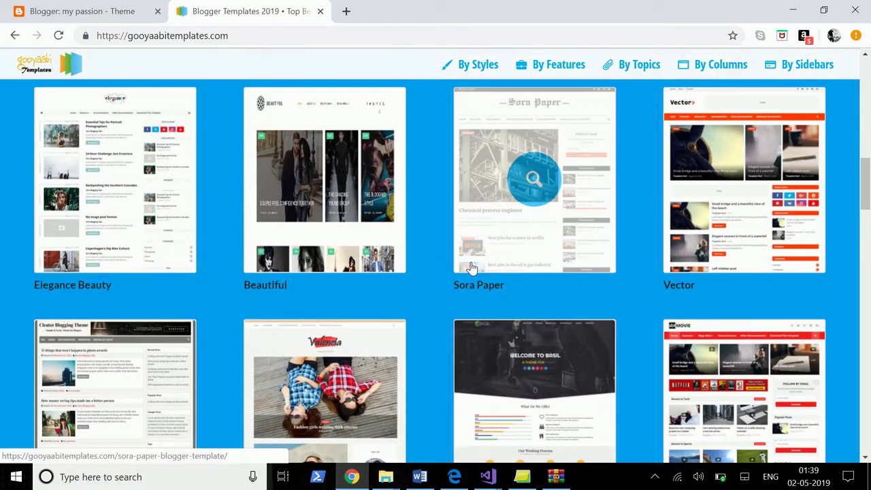
pyautogui.scroll(-2, 473, 268)
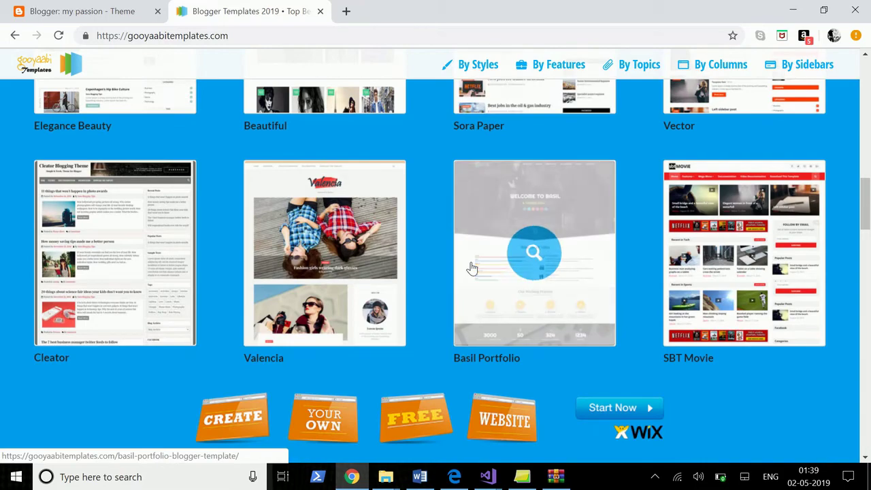
pyautogui.scroll(3, 472, 268)
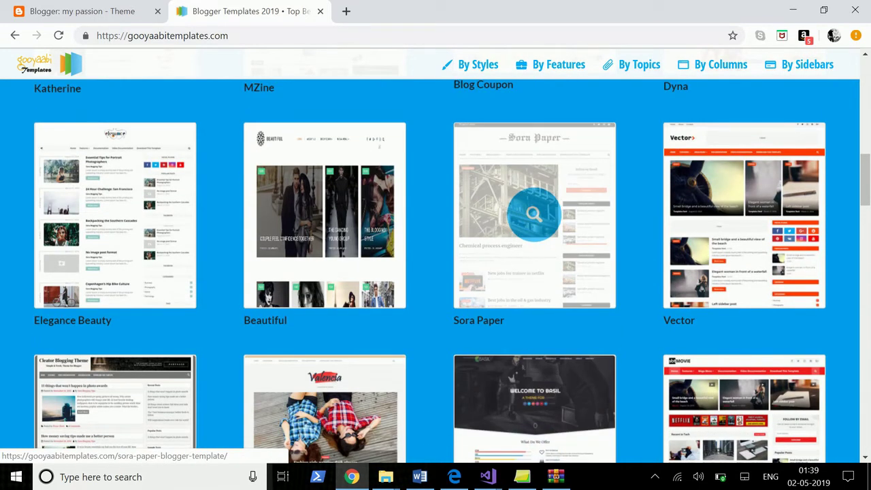
pyautogui.click(736, 241)
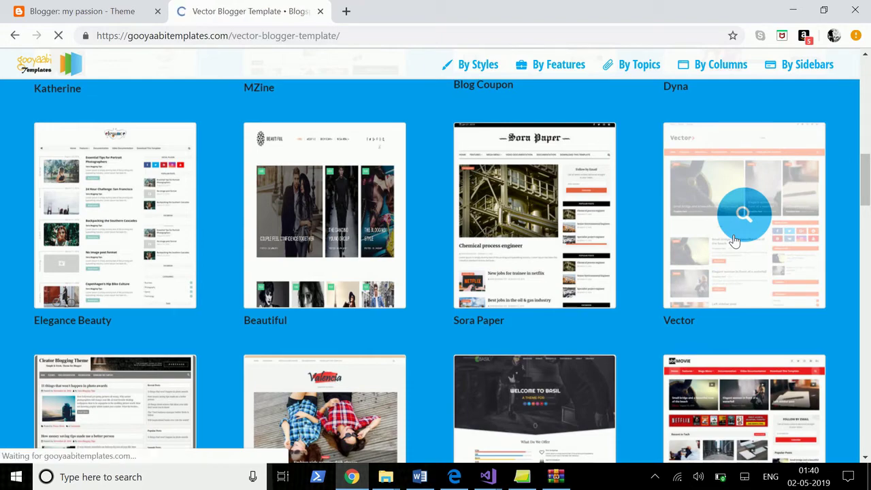
# Step: Examine the Vector template's page, including its preview image and its live preview, buy and download options
pyautogui.scroll(-2, 396, 291)
pyautogui.scroll(-3, 396, 291)
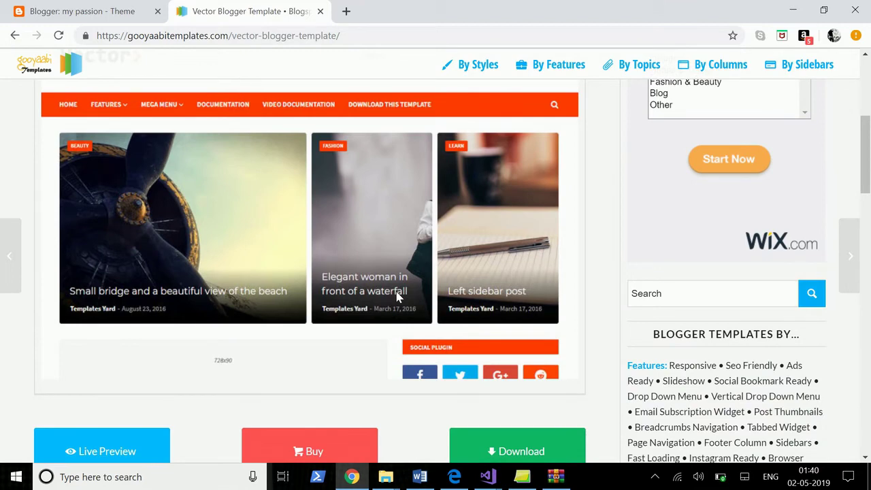
pyautogui.scroll(-3, 396, 291)
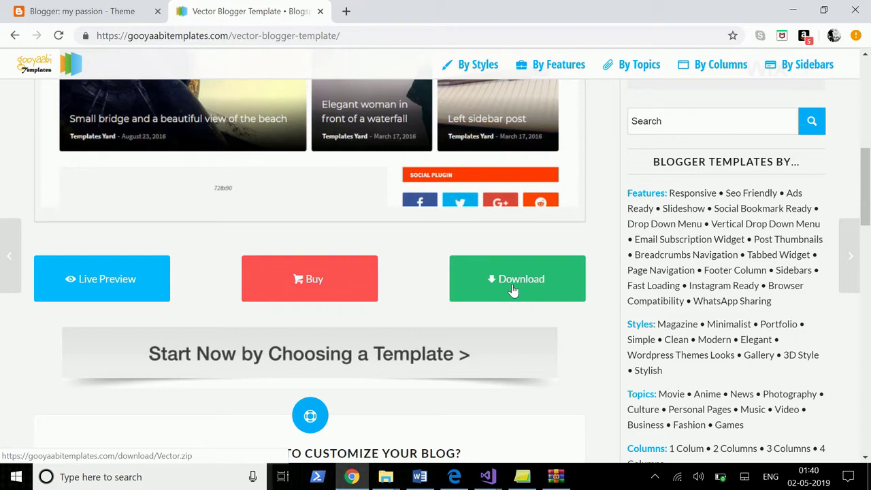
pyautogui.scroll(3, 514, 291)
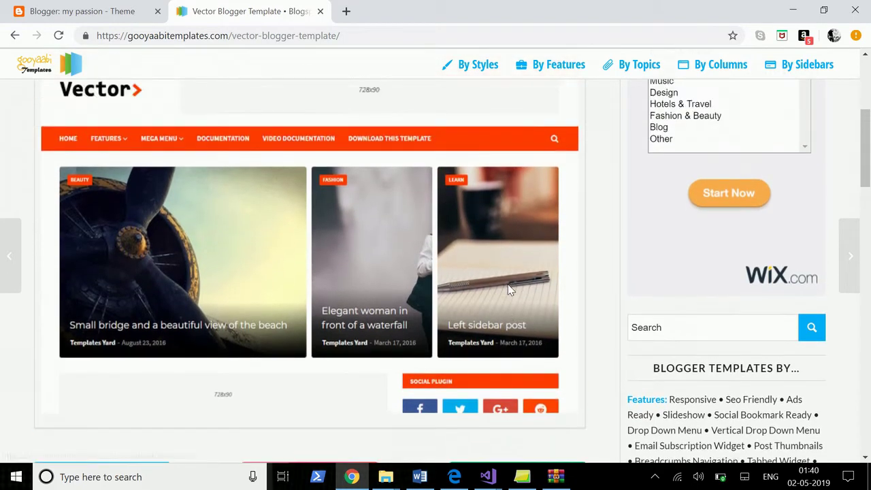
pyautogui.scroll(1, 511, 291)
pyautogui.scroll(-3, 508, 287)
pyautogui.scroll(6, 350, 290)
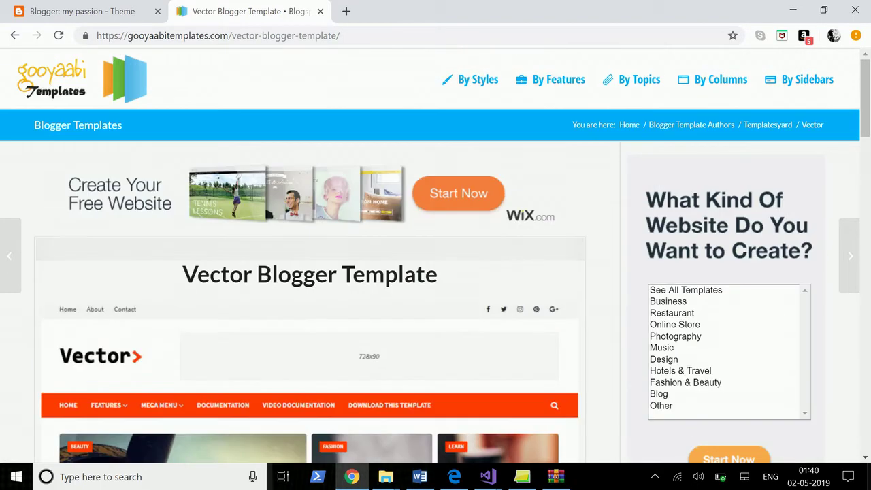
pyautogui.scroll(-4, 456, 329)
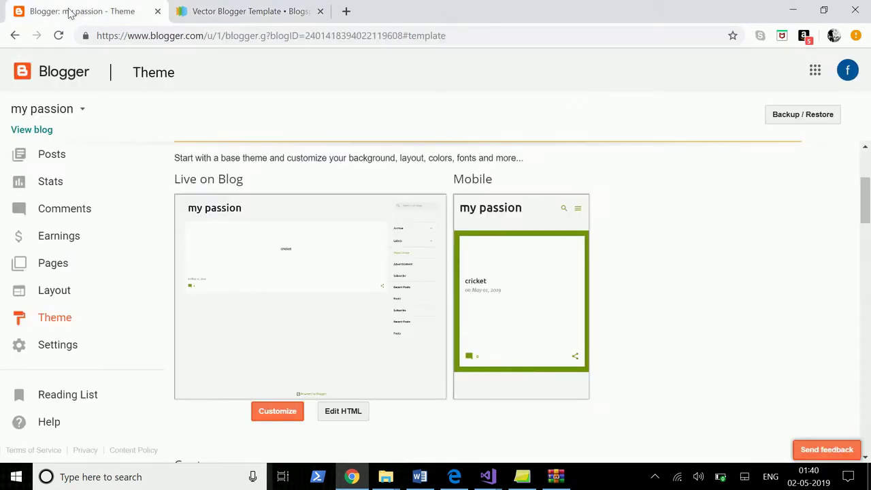
# Step: Go back to the blog's theme settings and upload dearpins.xml as the theme through Backup / Restore
pyautogui.click(74, 11)
pyautogui.click(810, 120)
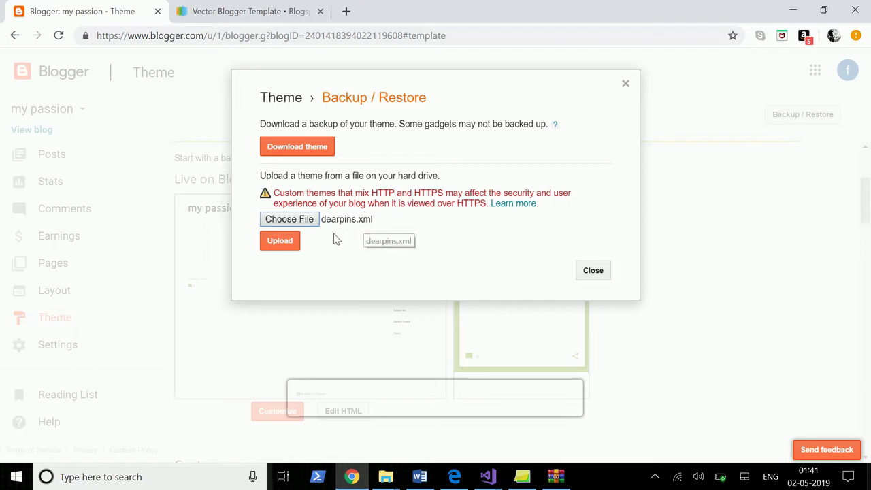
pyautogui.click(290, 251)
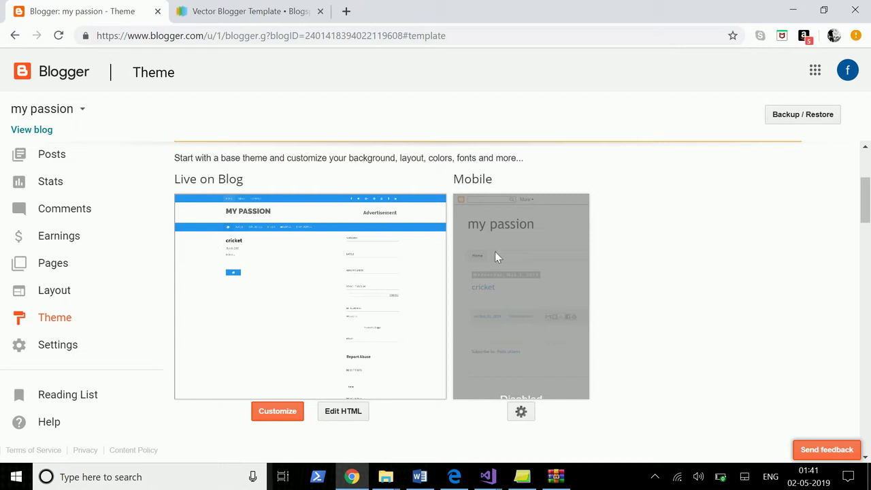
# Step: View the live blog and look over its header, post area and sidebar with the uploaded theme
pyautogui.click(32, 130)
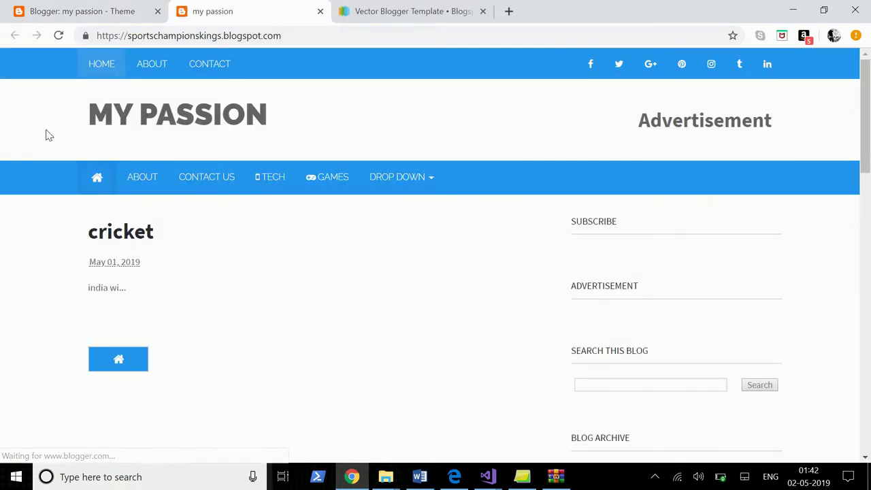
pyautogui.scroll(-9, 552, 418)
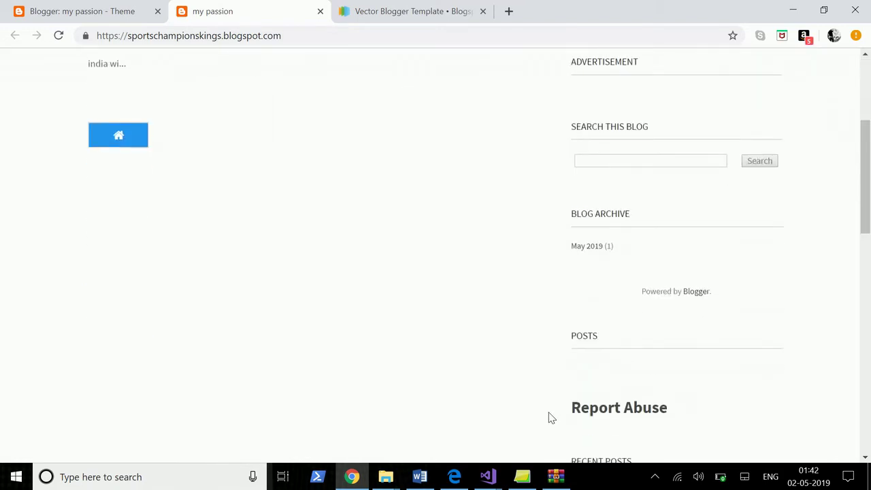
pyautogui.scroll(10, 552, 418)
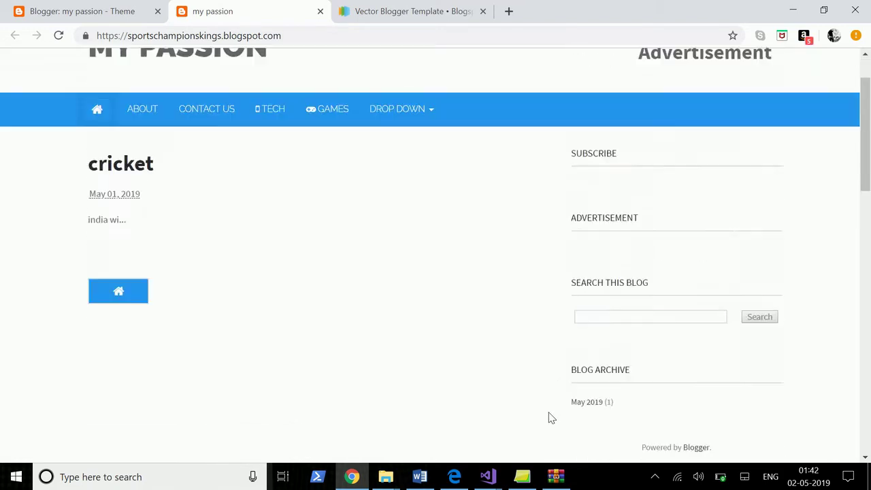
# Step: Return to the blog's theme settings, open the theme's HTML for editing and look over the start of the code
pyautogui.click(92, 12)
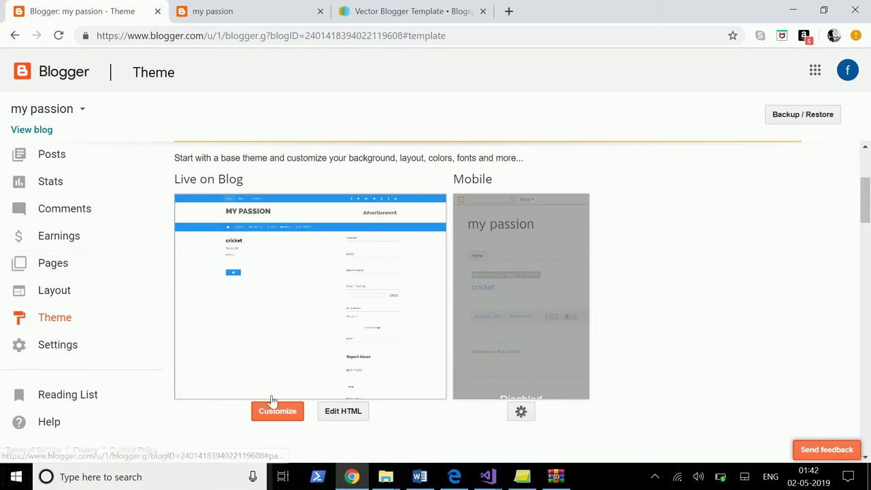
pyautogui.click(347, 415)
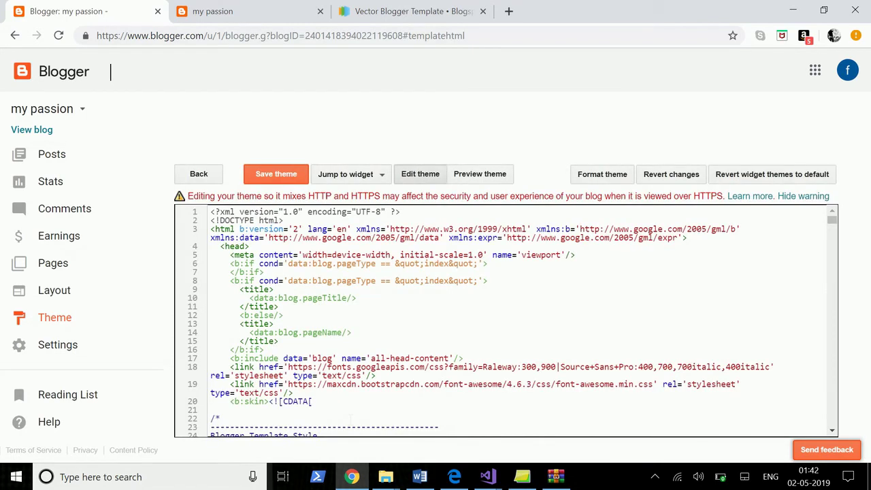
pyautogui.rightClick(366, 371)
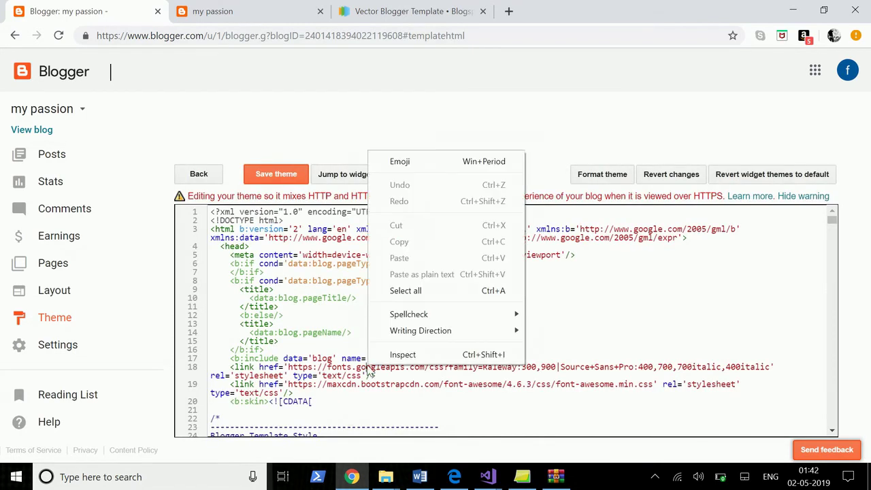
pyautogui.click(311, 310)
pyautogui.scroll(-5, 504, 320)
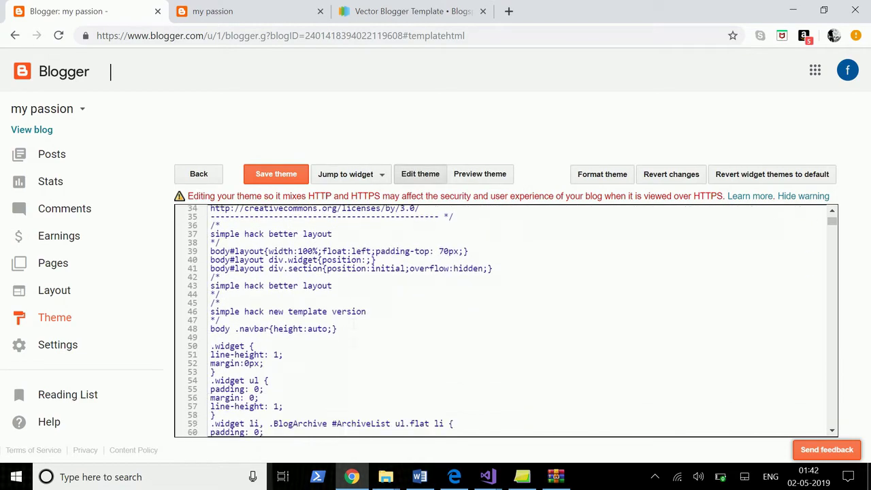
pyautogui.scroll(3, 504, 320)
pyautogui.scroll(3, 504, 320)
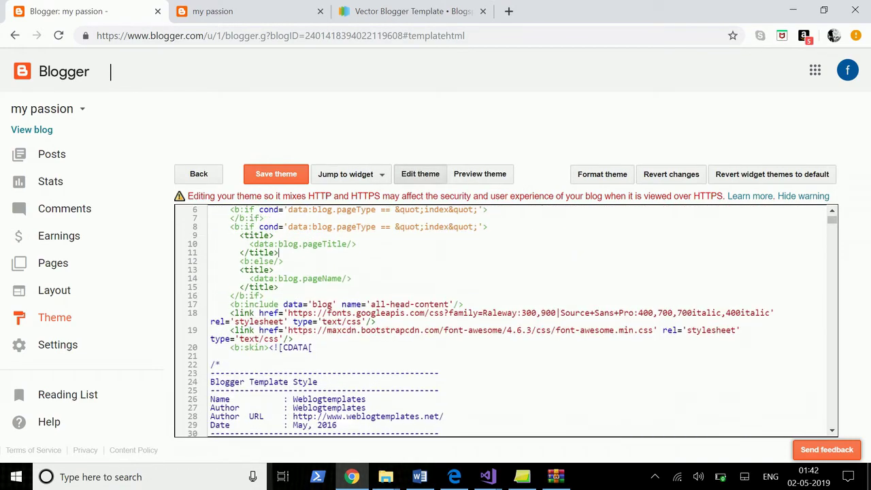
# Step: Switch to the open live blog page and examine its sidebar widgets down to the footer
pyautogui.click(264, 23)
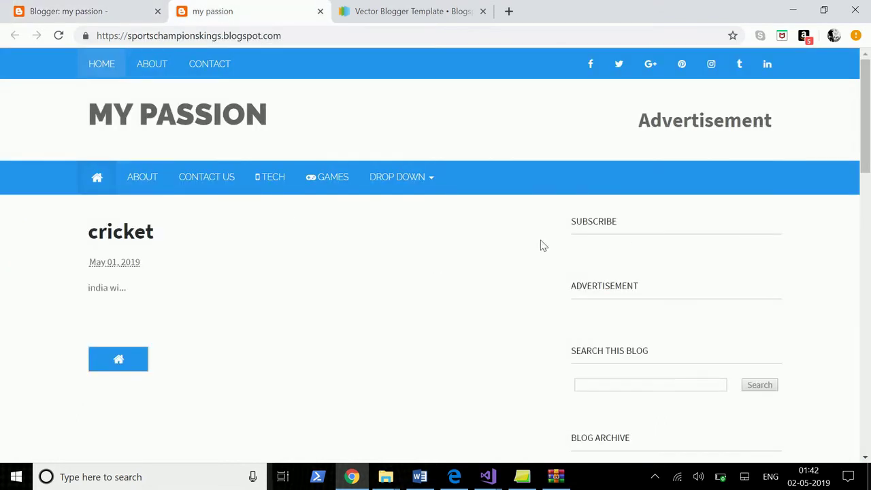
pyautogui.scroll(-3, 629, 249)
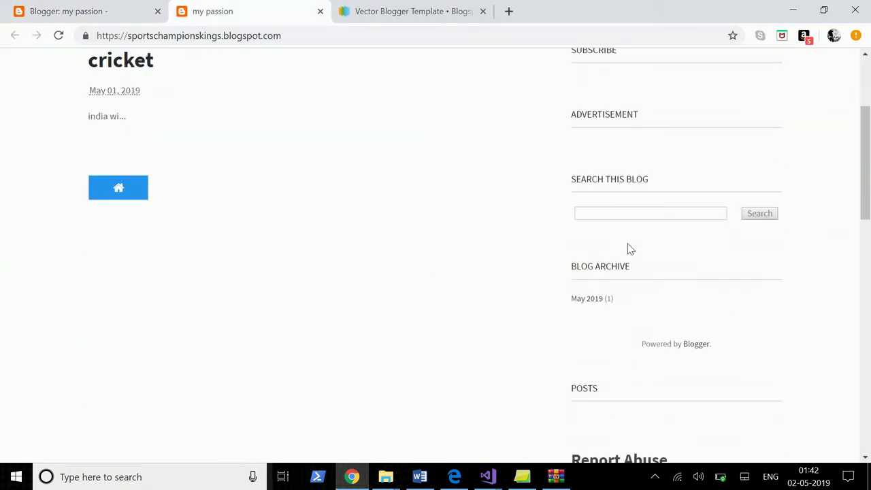
pyautogui.scroll(-2, 565, 337)
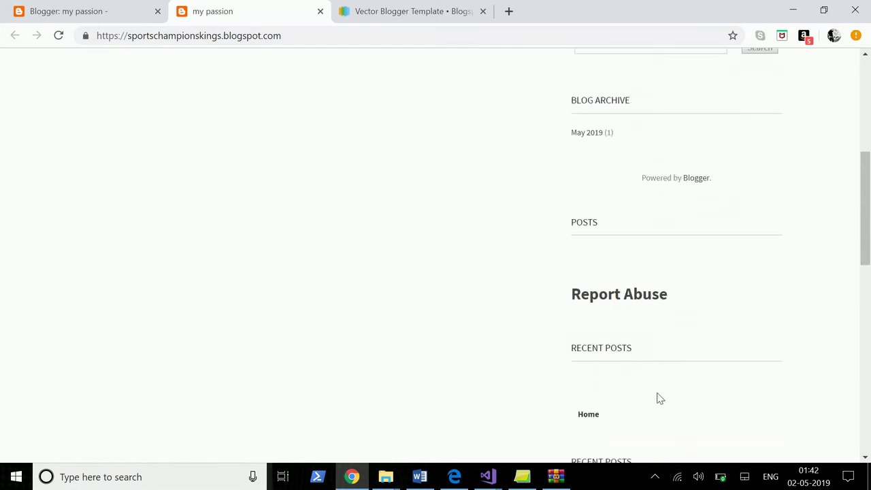
pyautogui.scroll(-3, 636, 378)
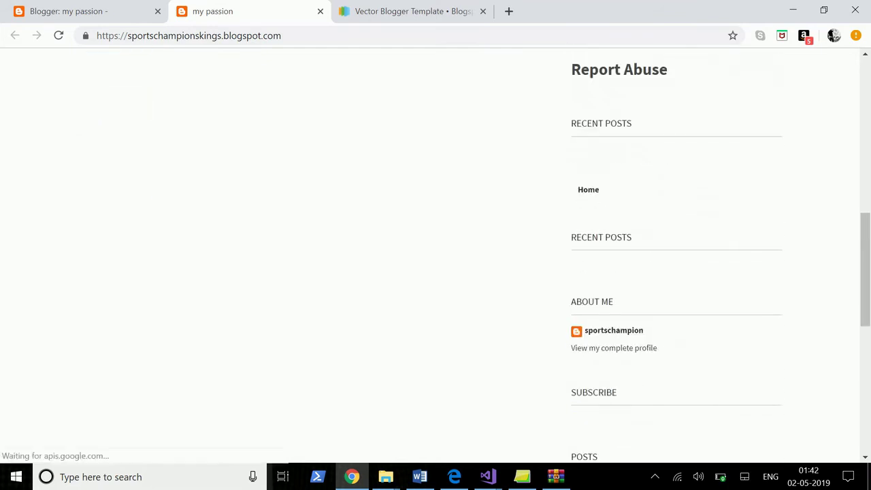
pyautogui.scroll(-4, 542, 370)
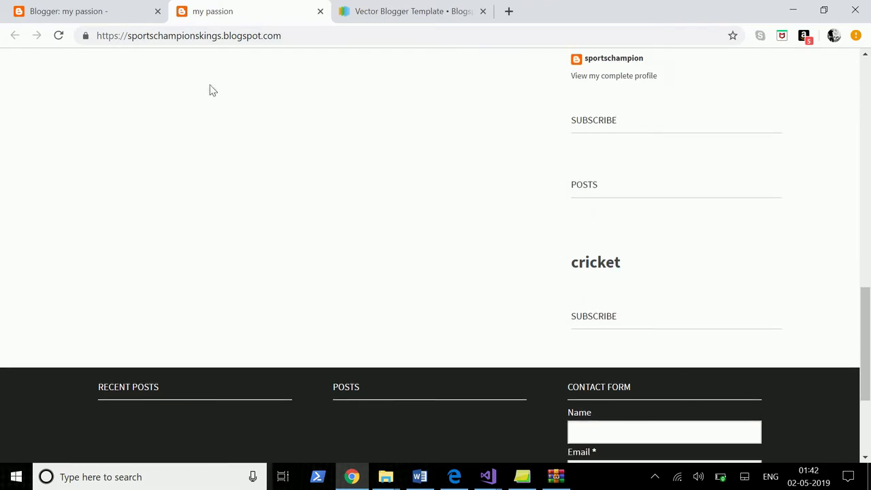
# Step: Switch back to the theme's HTML and examine the head section, template credits and first style rules
pyautogui.click(39, 13)
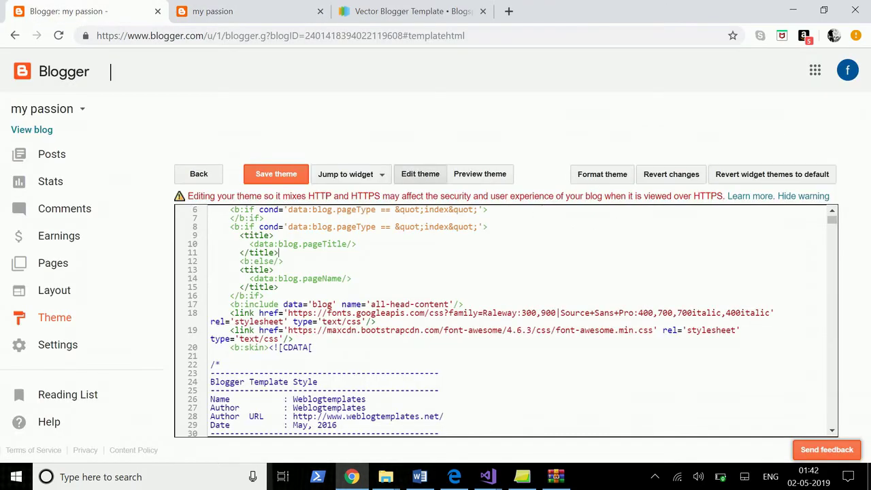
pyautogui.scroll(-2, 504, 320)
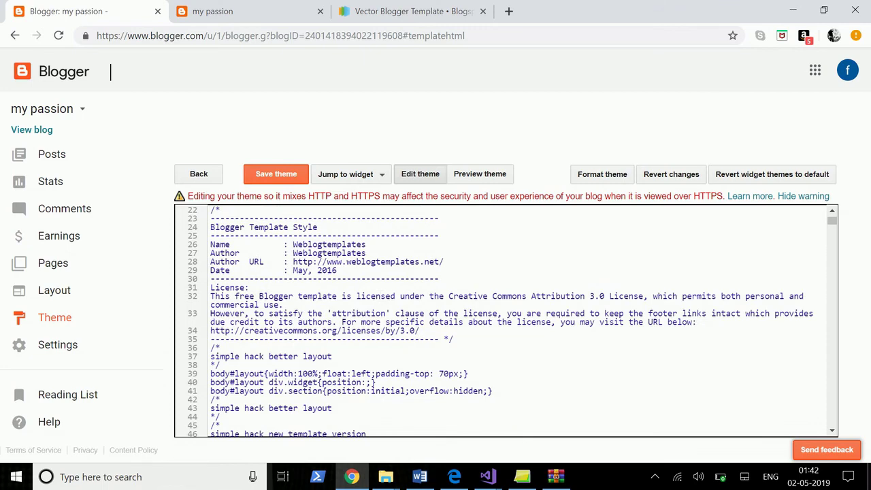
pyautogui.scroll(-2, 504, 320)
pyautogui.scroll(2, 504, 319)
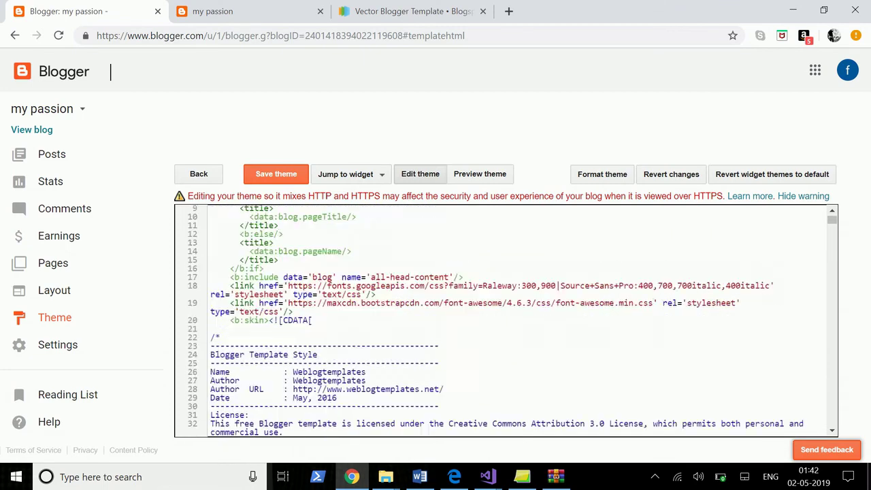
pyautogui.scroll(3, 380, 297)
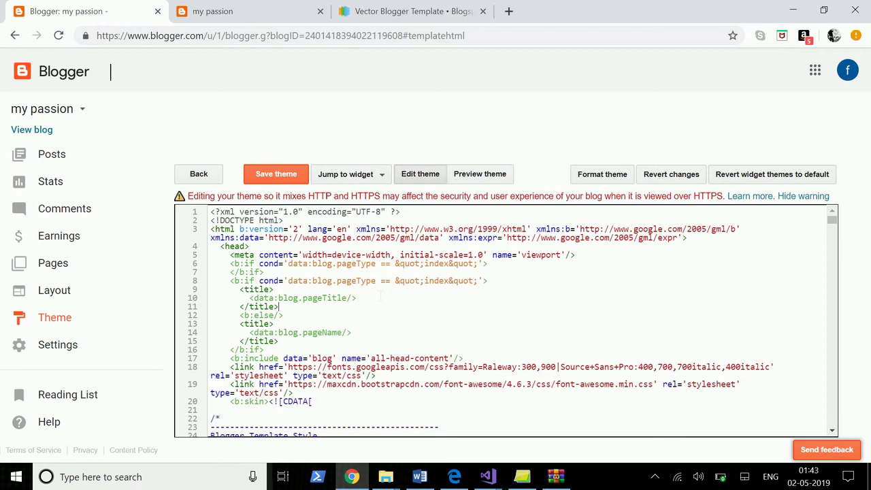
pyautogui.scroll(-3, 380, 297)
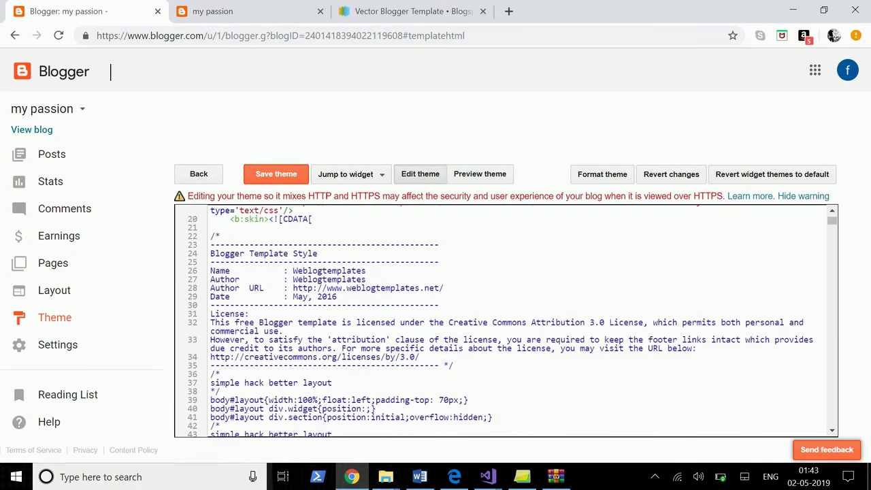
pyautogui.scroll(3, 505, 320)
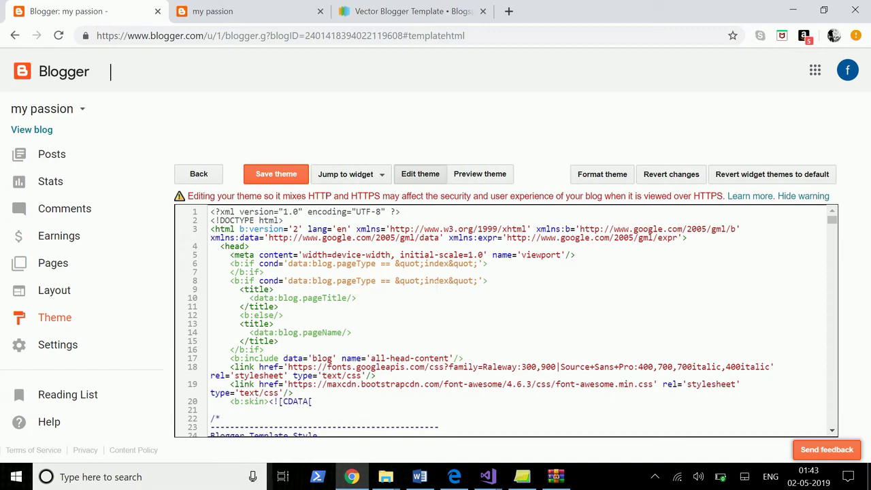
pyautogui.scroll(-2, 506, 319)
pyautogui.scroll(-2, 505, 321)
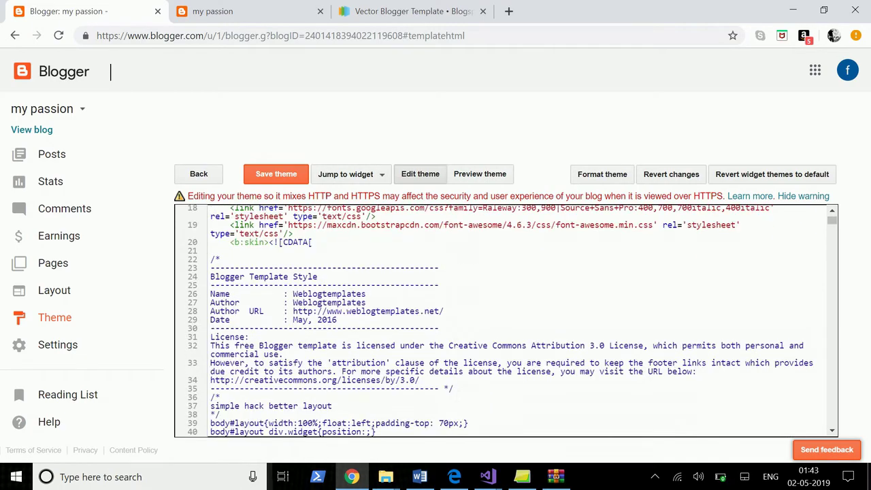
pyautogui.scroll(6, 506, 320)
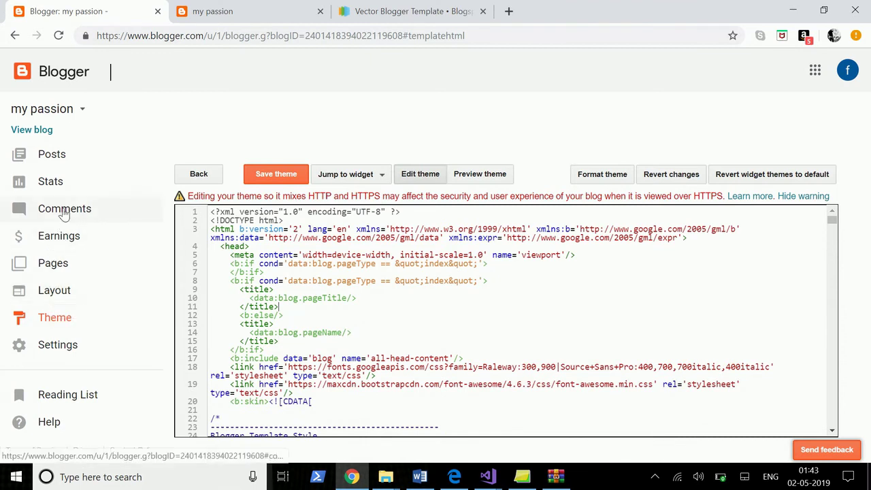
# Step: Go to the blog's list of posts and open the "cricket" post for editing
pyautogui.click(55, 165)
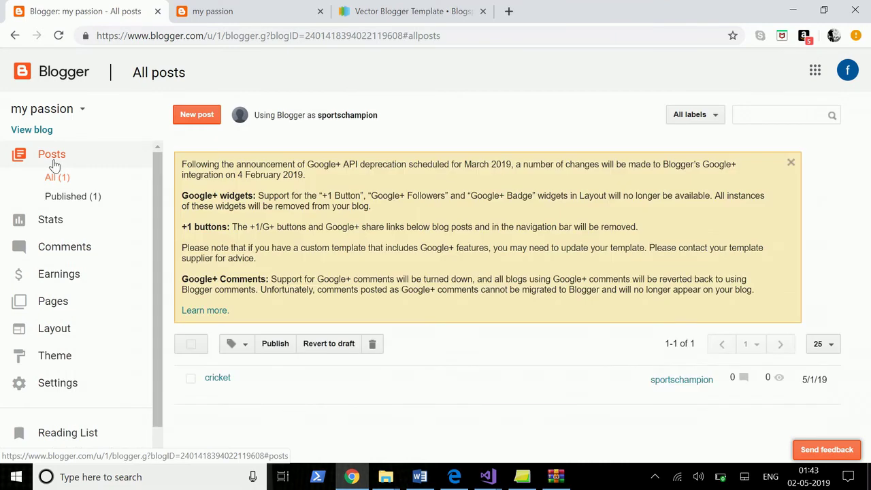
pyautogui.moveTo(191, 397)
pyautogui.click(213, 395)
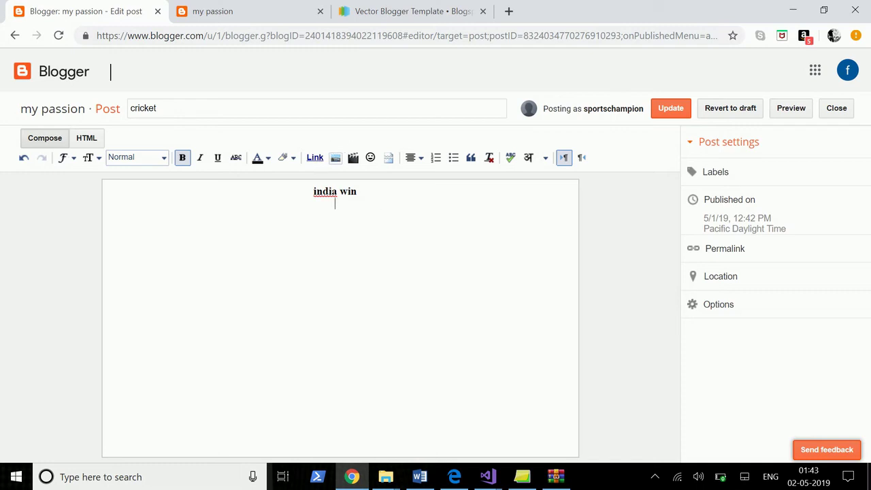
# Step: Upload the photo of the cricketer in the blue jersey, insert it below the "india win" text and update the published post
pyautogui.click(336, 158)
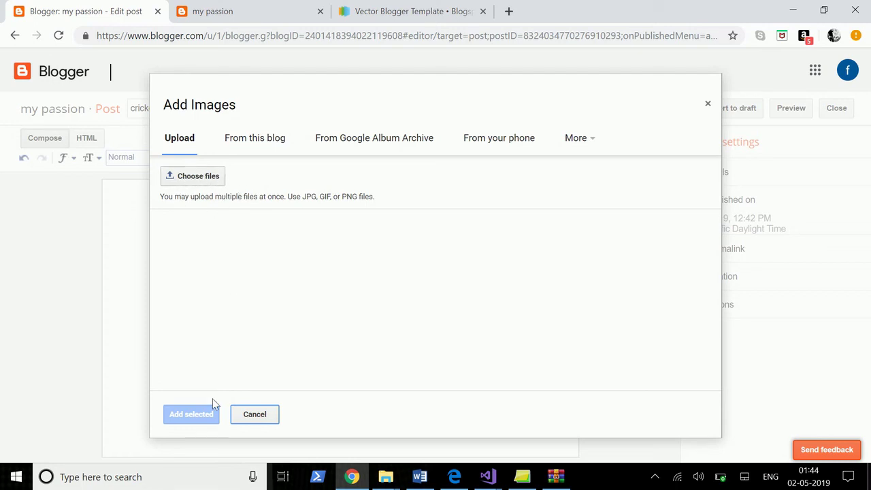
pyautogui.click(191, 178)
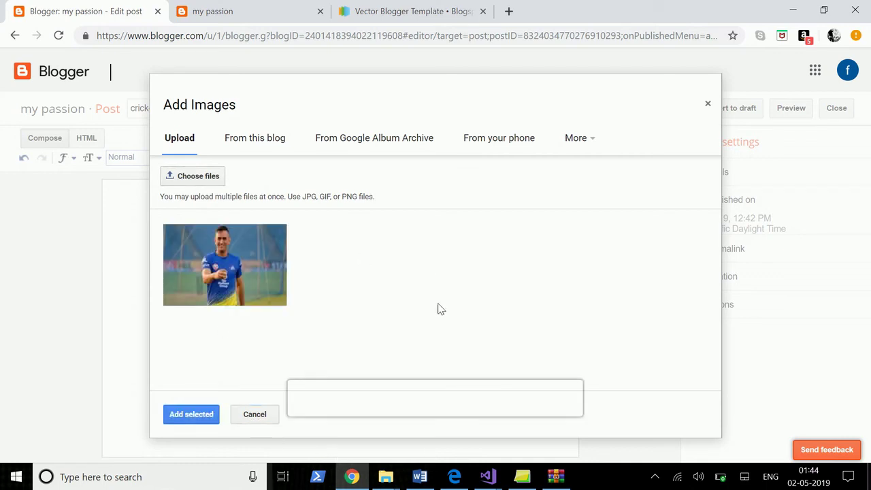
pyautogui.click(225, 274)
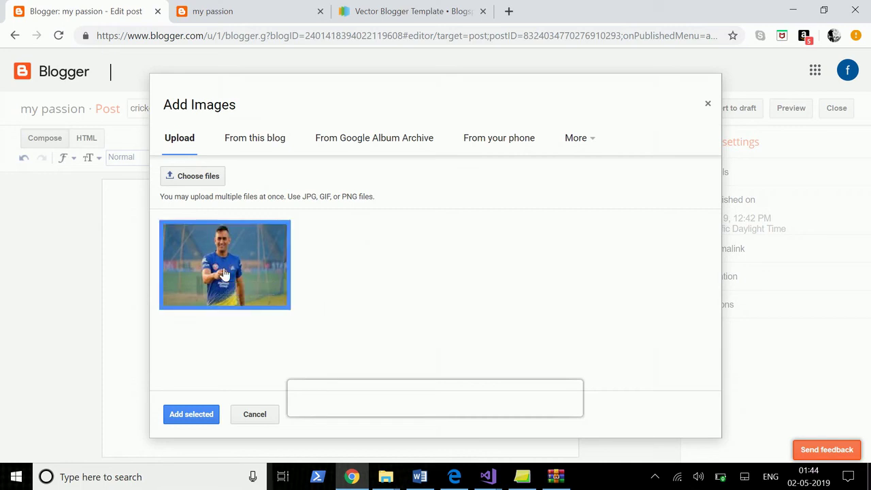
pyautogui.click(181, 417)
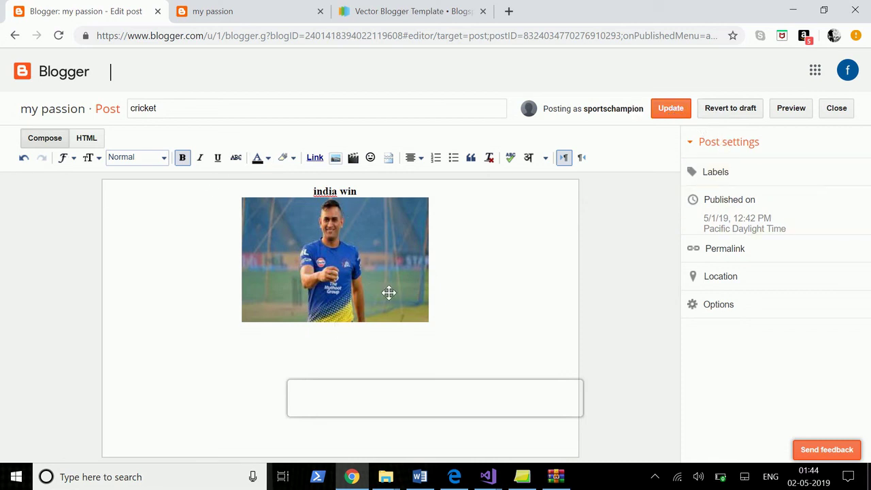
pyautogui.click(676, 111)
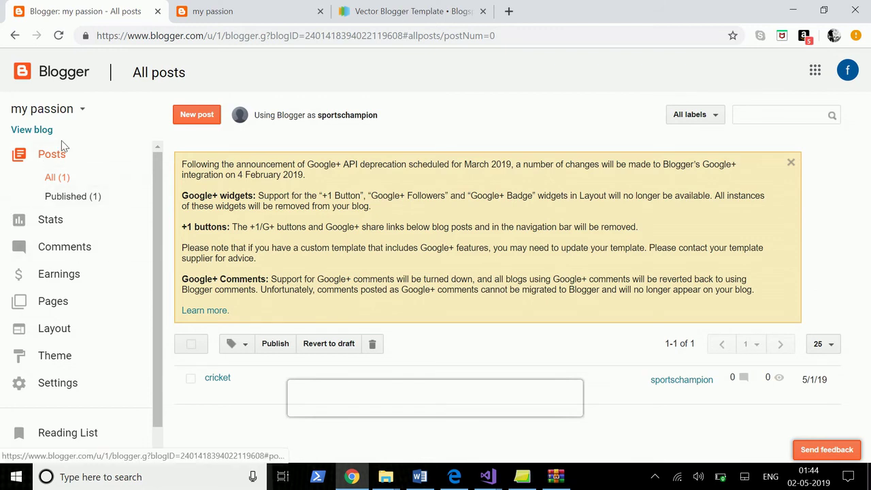
# Step: View the live blog, check the cricket post with its image, the sidebar and the footer, and return to the post list
pyautogui.click(40, 133)
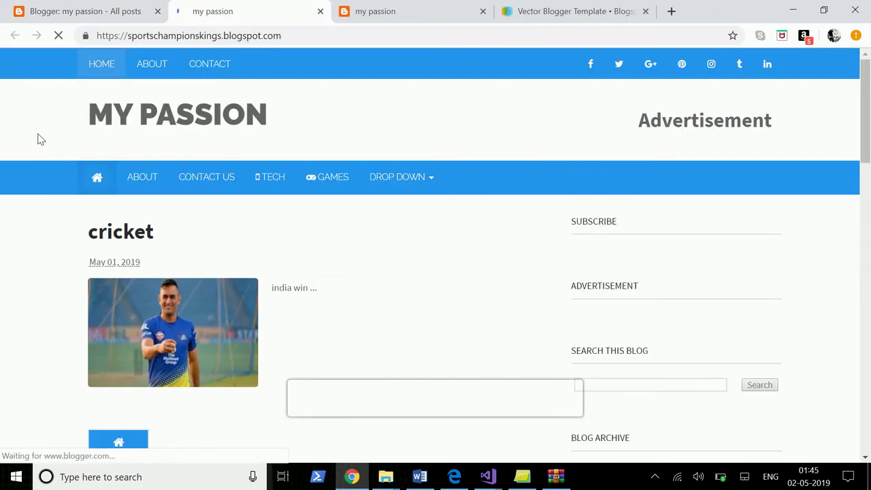
pyautogui.scroll(-4, 344, 233)
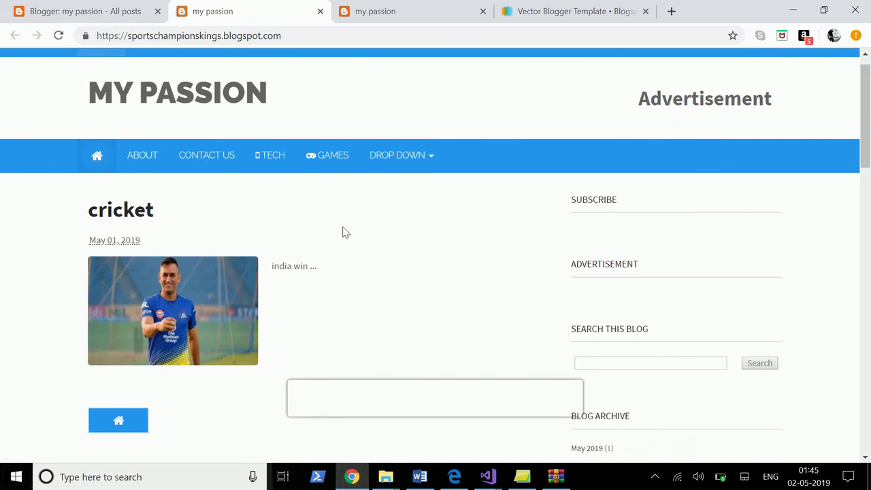
pyautogui.scroll(-10, 343, 232)
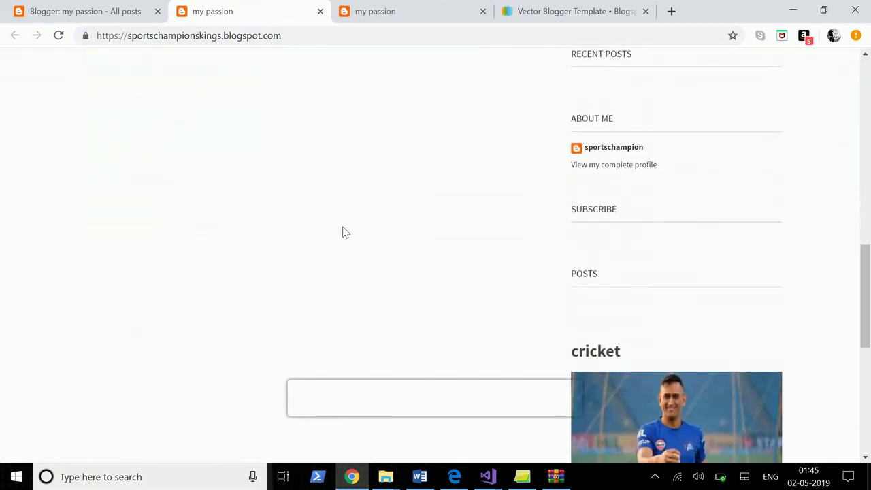
pyautogui.scroll(6, 343, 233)
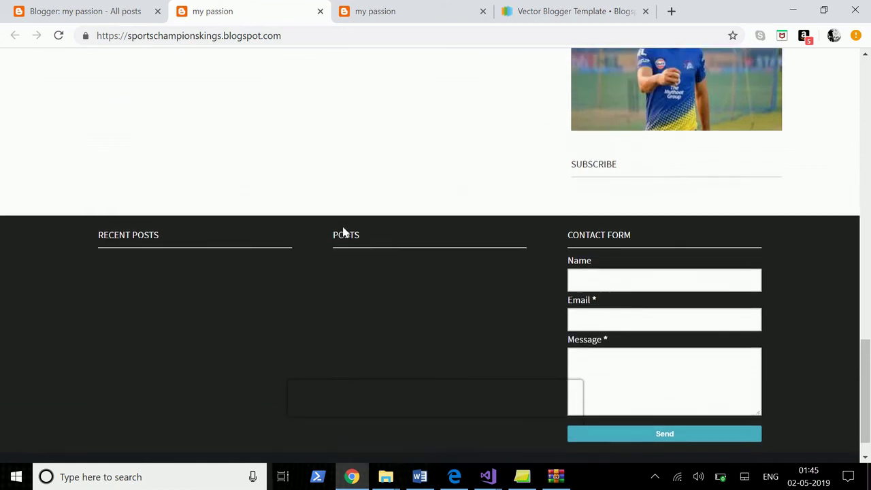
pyautogui.scroll(8, 343, 233)
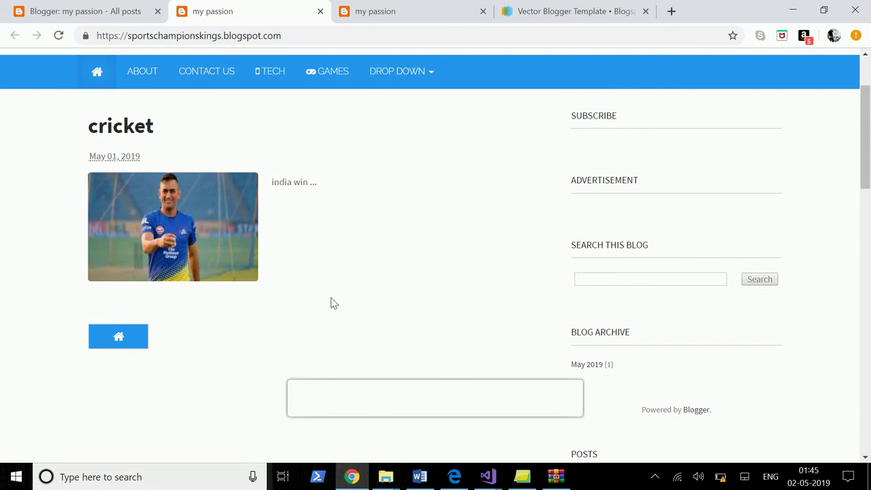
pyautogui.scroll(1, 331, 302)
pyautogui.scroll(2, 244, 199)
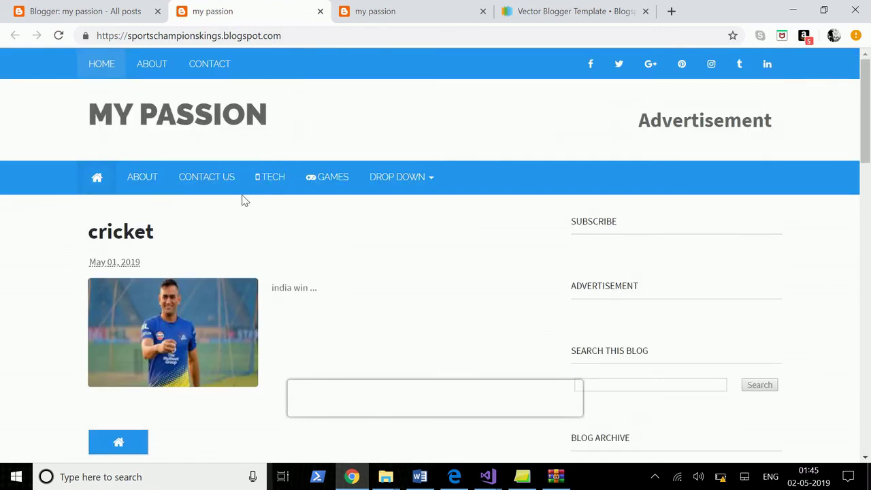
pyautogui.click(121, 14)
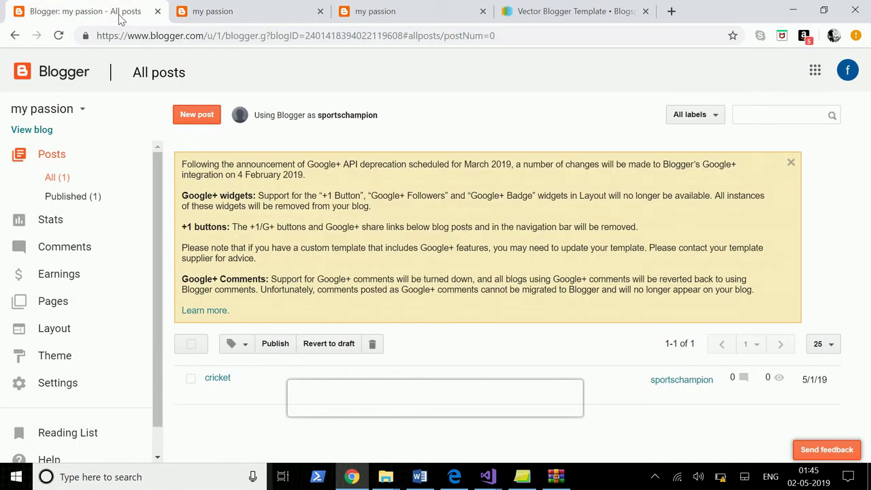